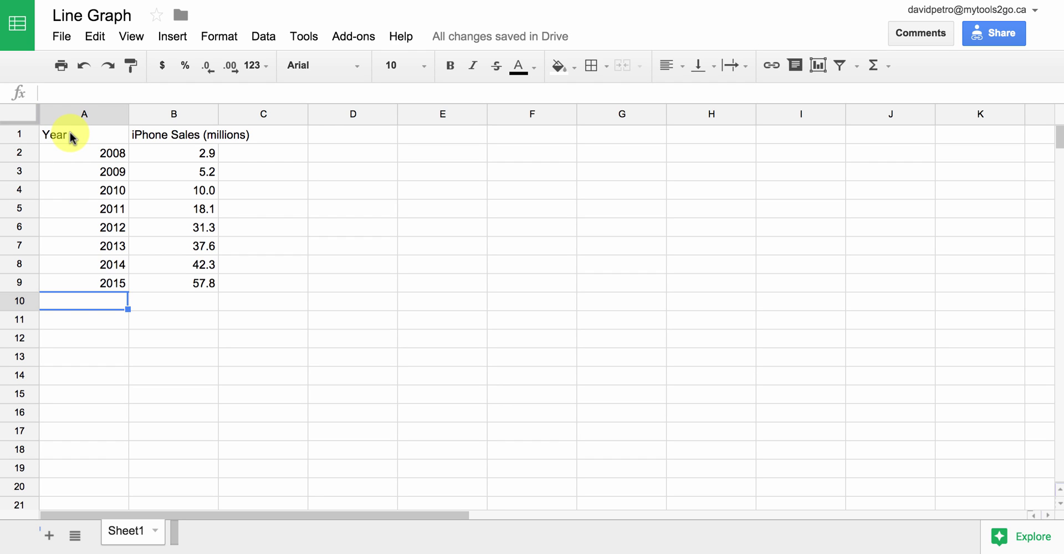
Start a chart from the data in A1:B9 and choose the recommended line chart.
{"action": "left_click_drag", "start_coordinate": [70, 135], "coordinate": [190, 286]}
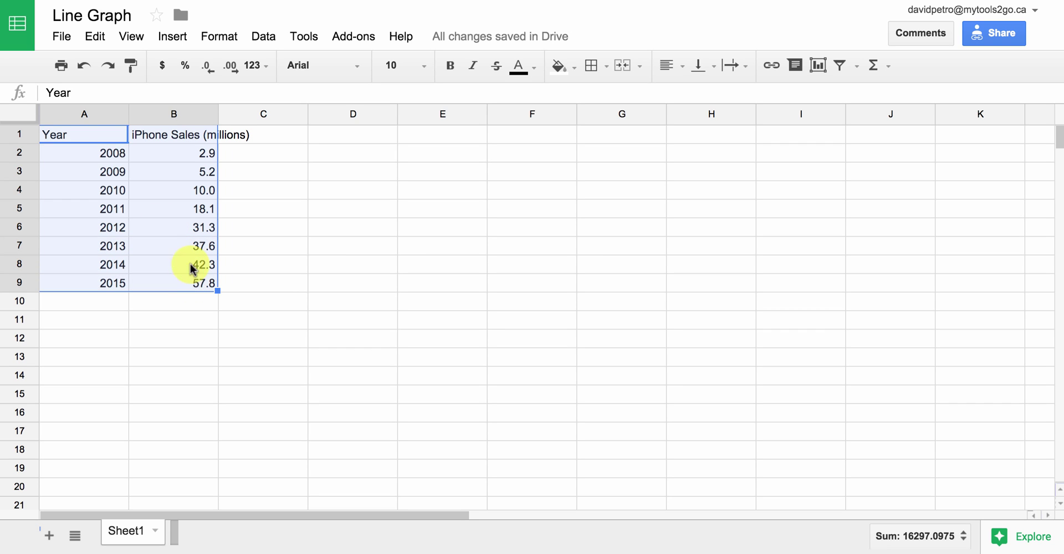
{"action": "left_click", "coordinate": [172, 34]}
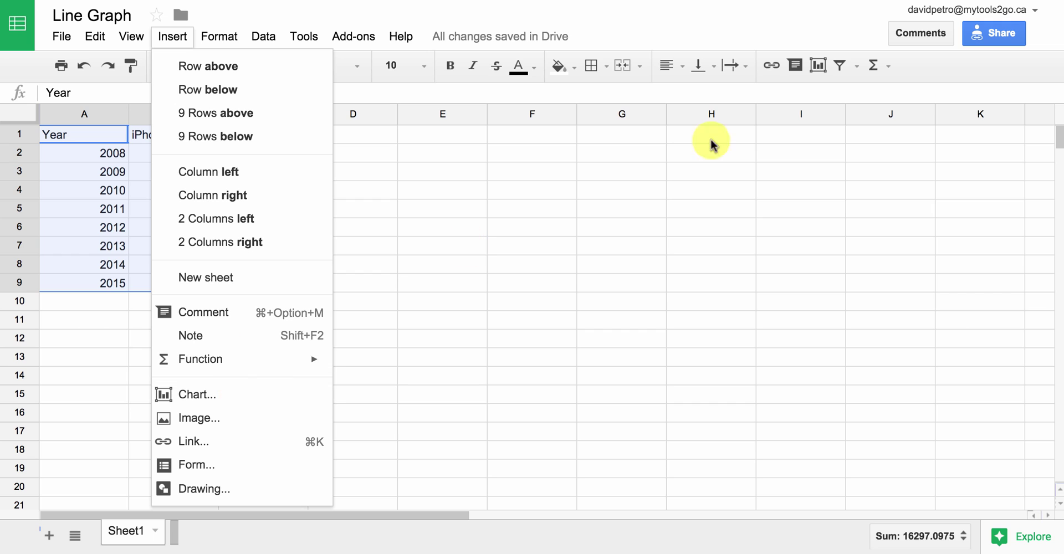
{"action": "left_click", "coordinate": [823, 69]}
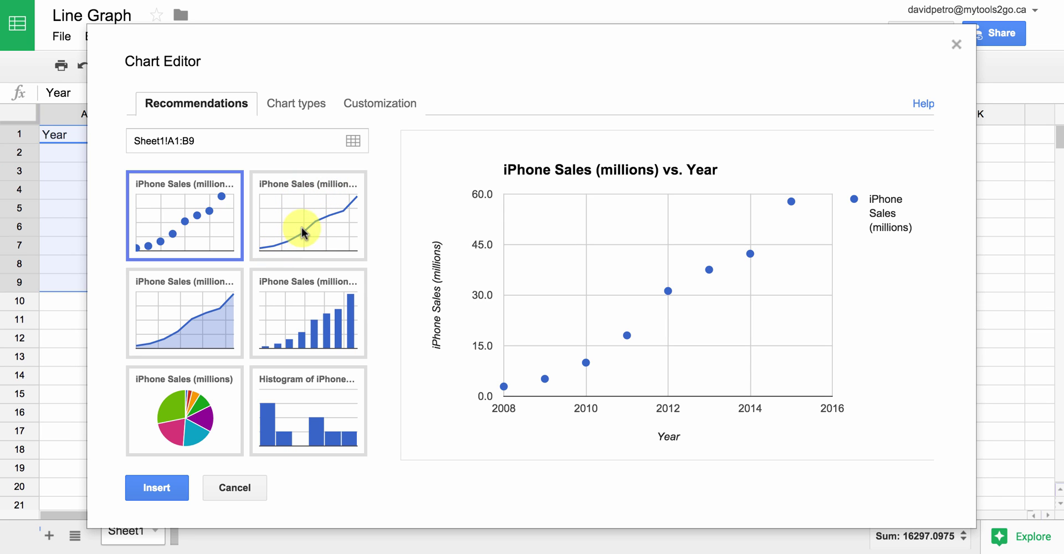
{"action": "left_click", "coordinate": [331, 224]}
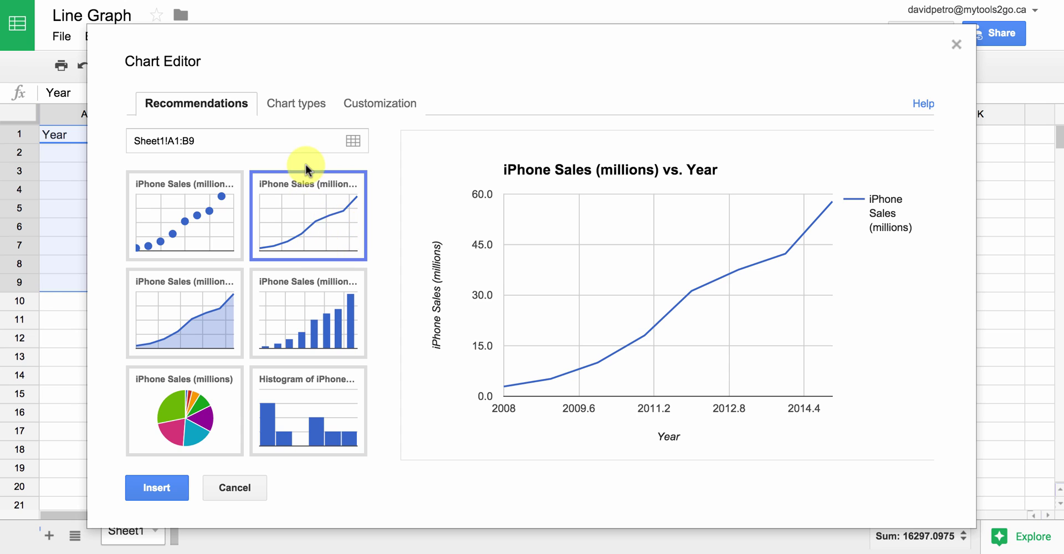
Set the line chart's legend to None.
{"action": "left_click", "coordinate": [377, 112]}
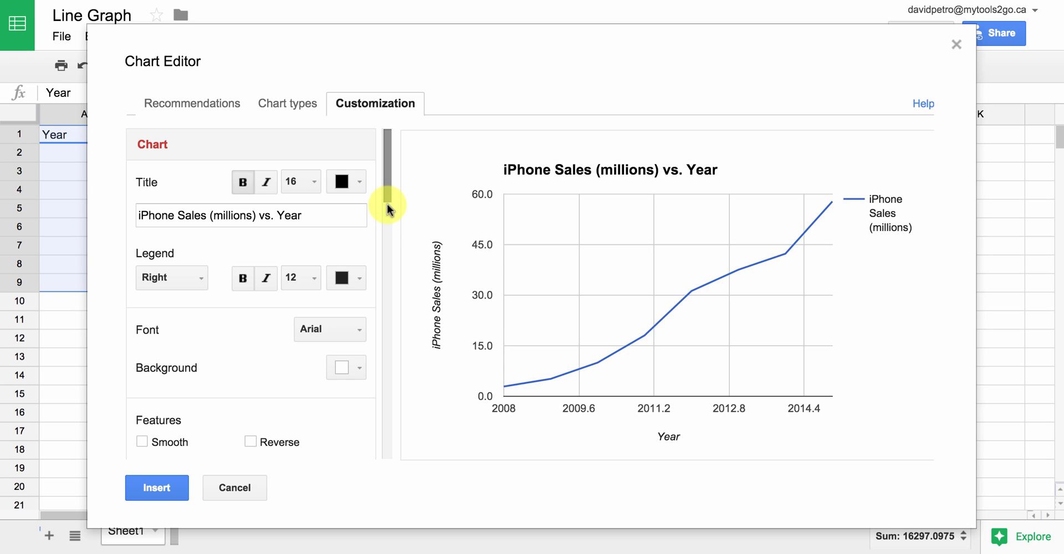
{"action": "left_click", "coordinate": [202, 279]}
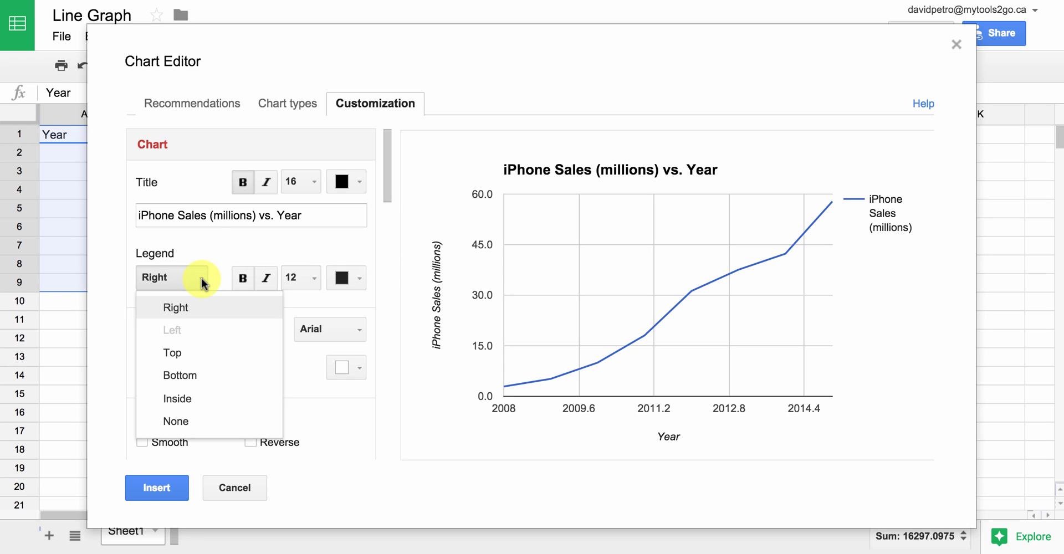
{"action": "left_click", "coordinate": [191, 425]}
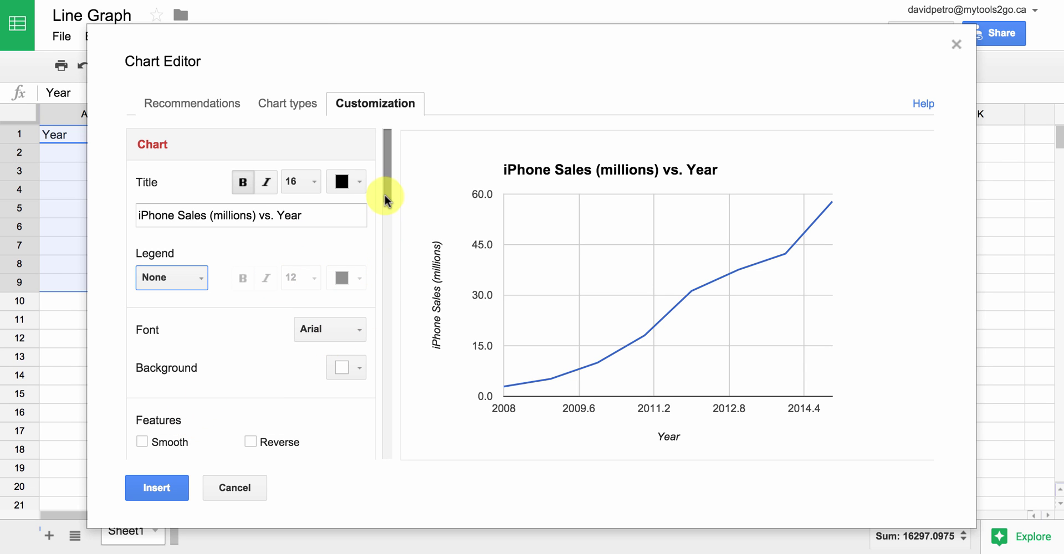
Set the horizontal axis to 6 major gridlines.
{"action": "left_click_drag", "start_coordinate": [384, 195], "coordinate": [377, 281]}
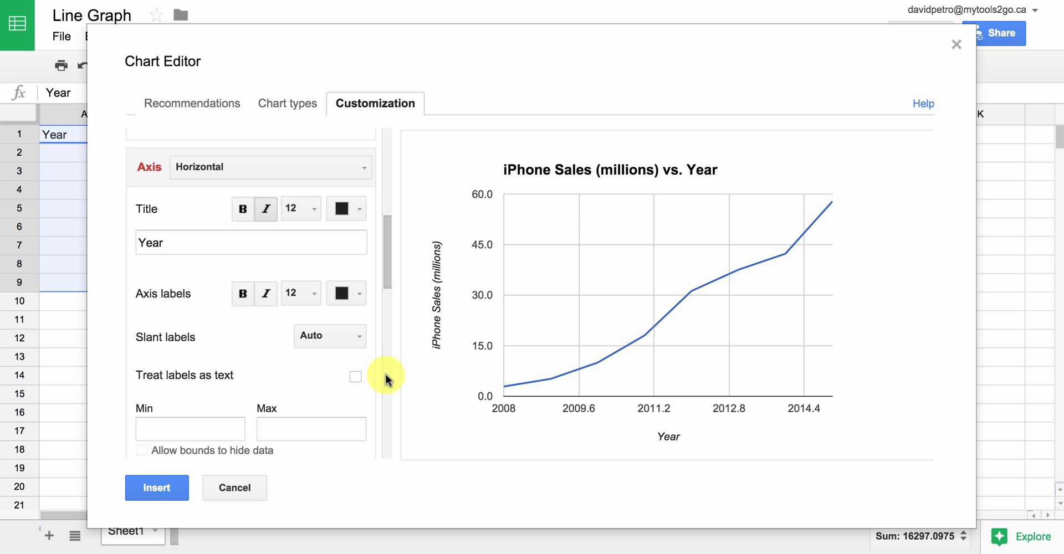
{"action": "left_click_drag", "start_coordinate": [390, 264], "coordinate": [390, 304]}
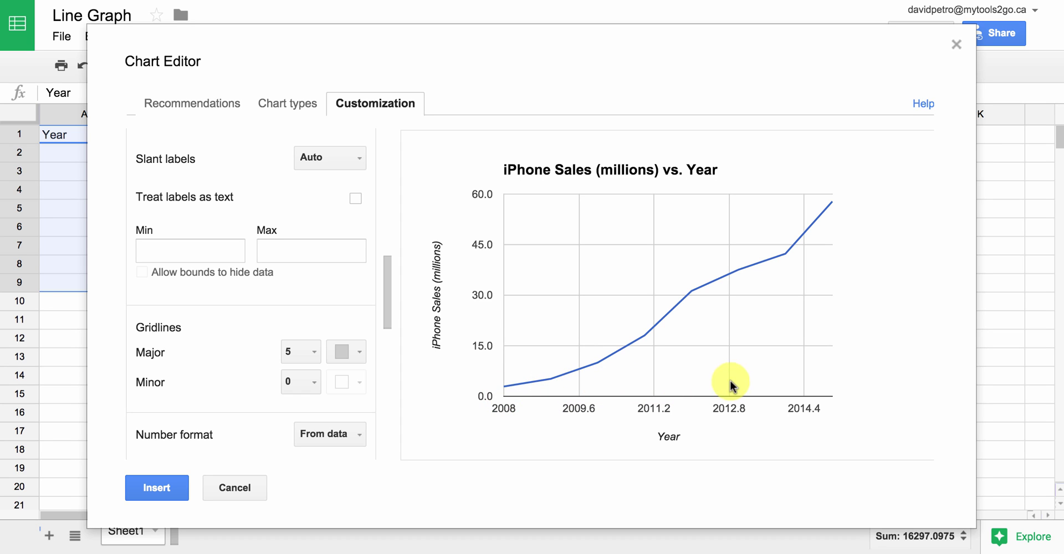
{"action": "left_click", "coordinate": [315, 354]}
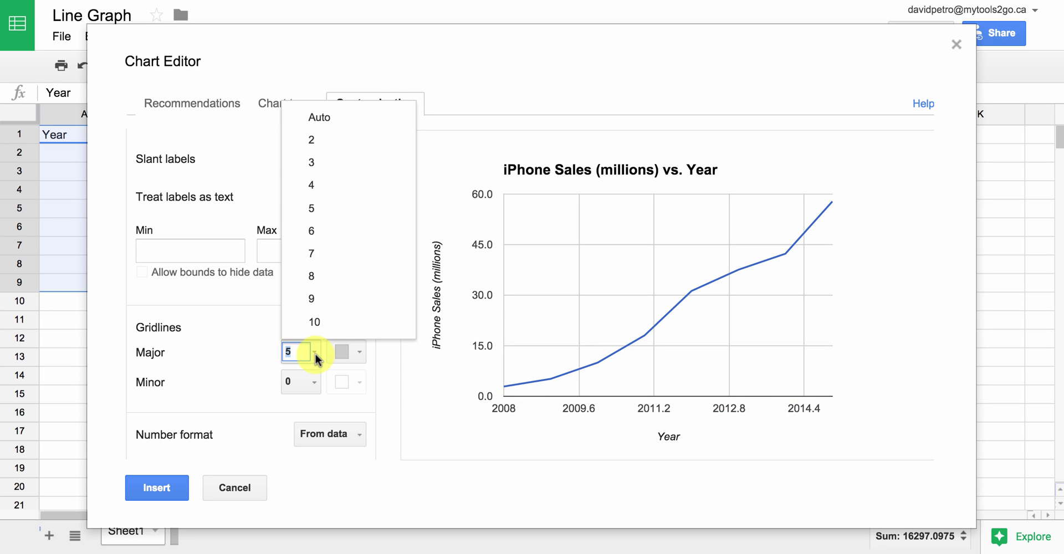
{"action": "left_click", "coordinate": [334, 230]}
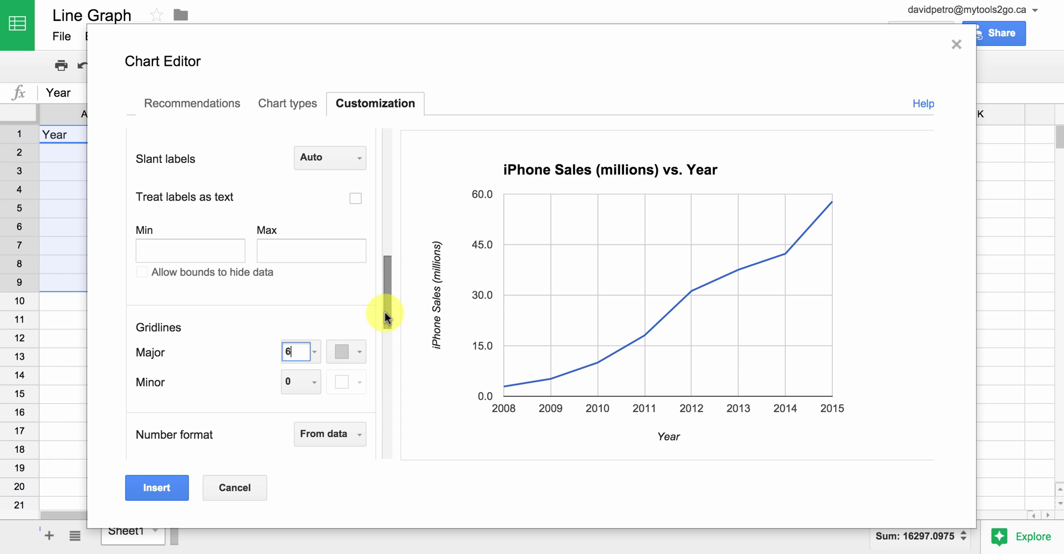
Set the left vertical axis's major gridlines to 6, and change them to 7.
{"action": "left_click_drag", "start_coordinate": [388, 312], "coordinate": [388, 261]}
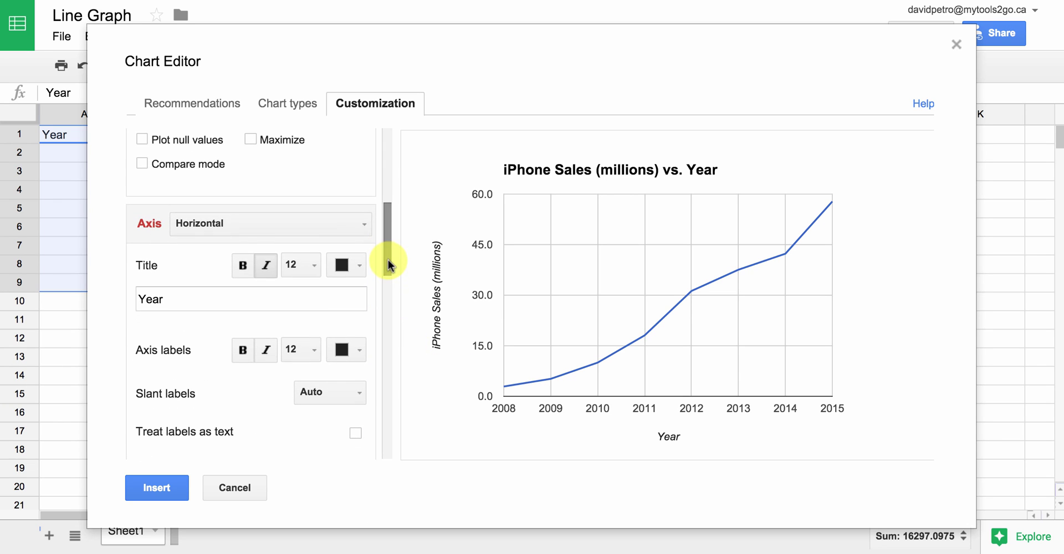
{"action": "left_click", "coordinate": [365, 225]}
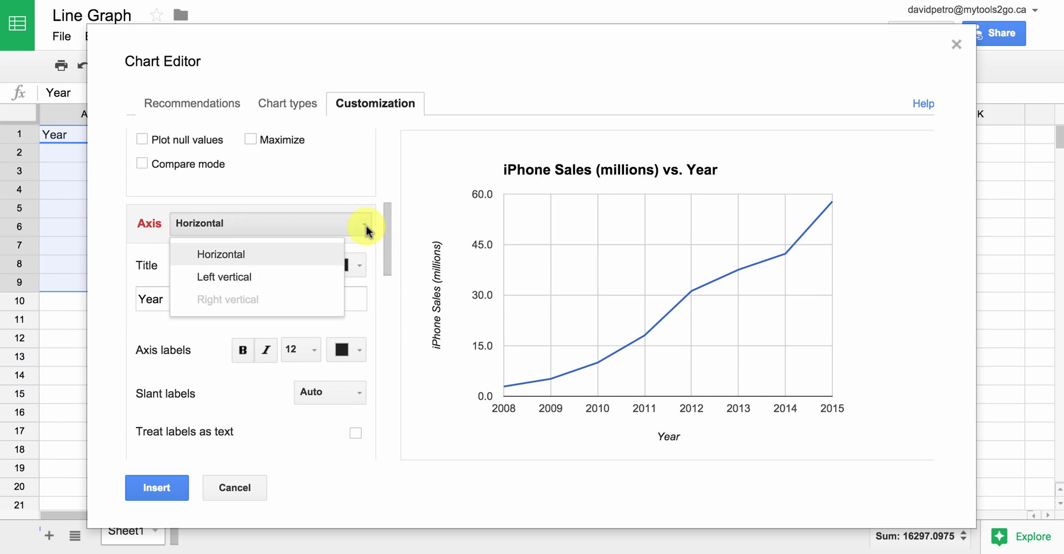
{"action": "left_click", "coordinate": [326, 282]}
{"action": "left_click_drag", "start_coordinate": [387, 252], "coordinate": [385, 301]}
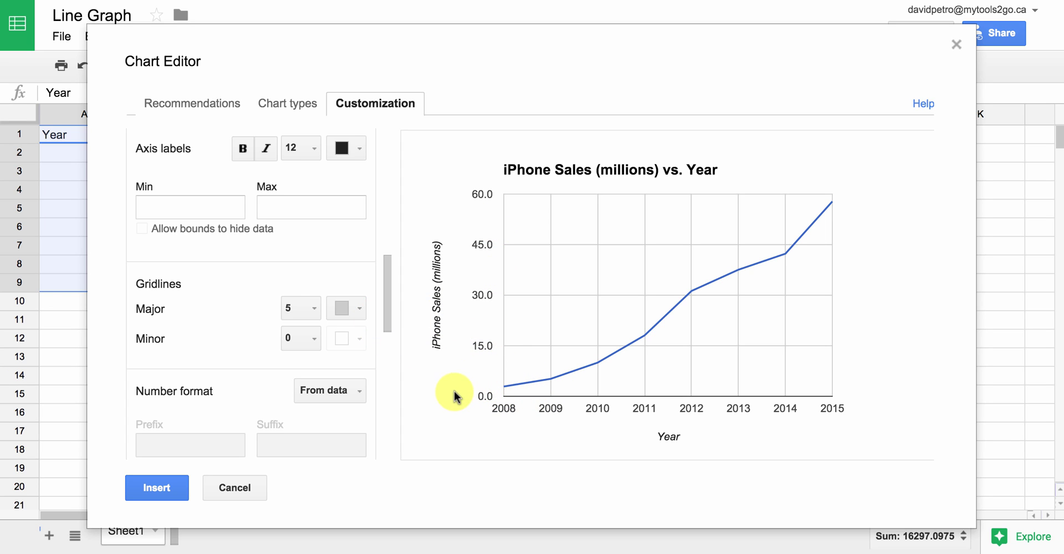
{"action": "left_click", "coordinate": [315, 308]}
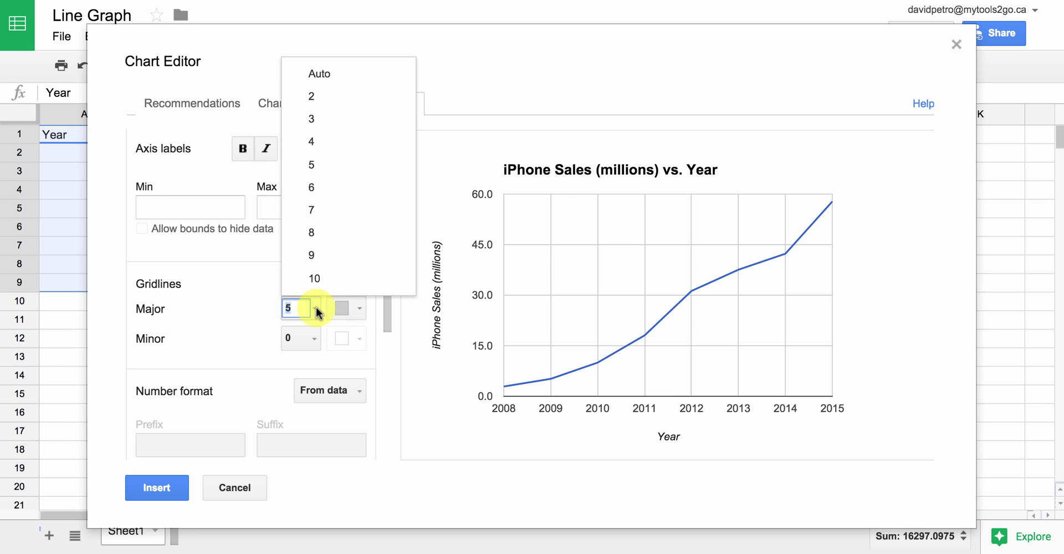
{"action": "left_click", "coordinate": [316, 186]}
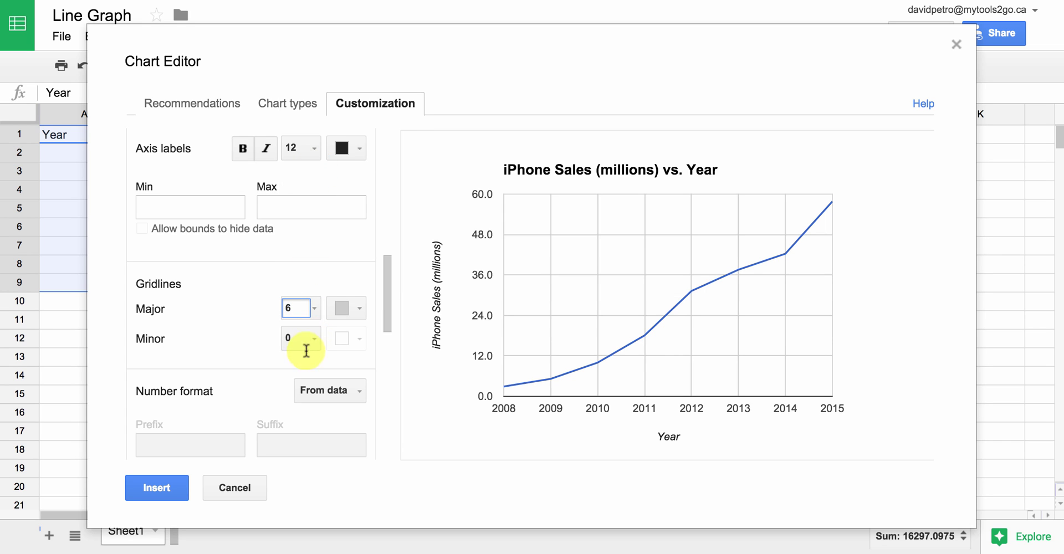
{"action": "left_click", "coordinate": [309, 309]}
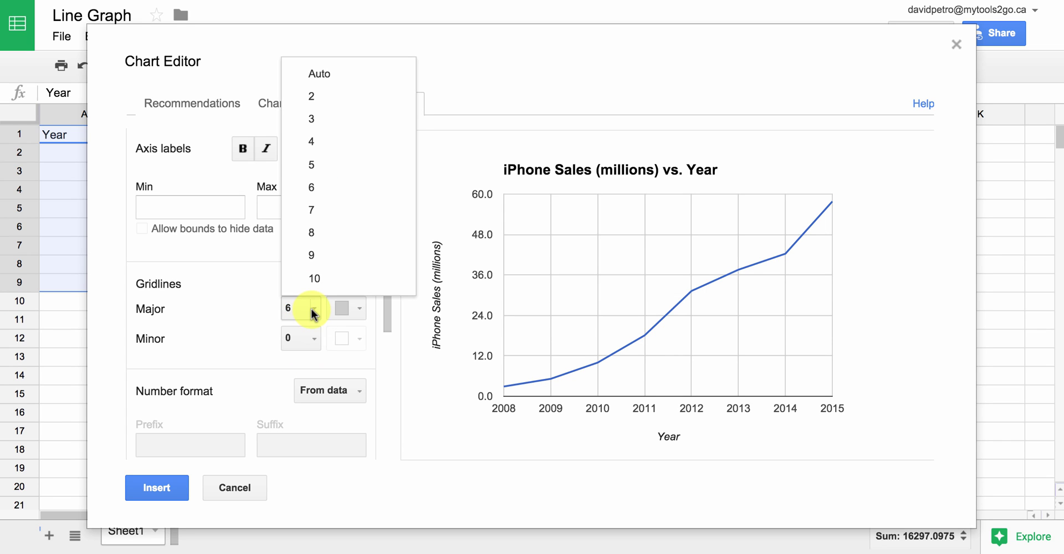
{"action": "left_click", "coordinate": [321, 209]}
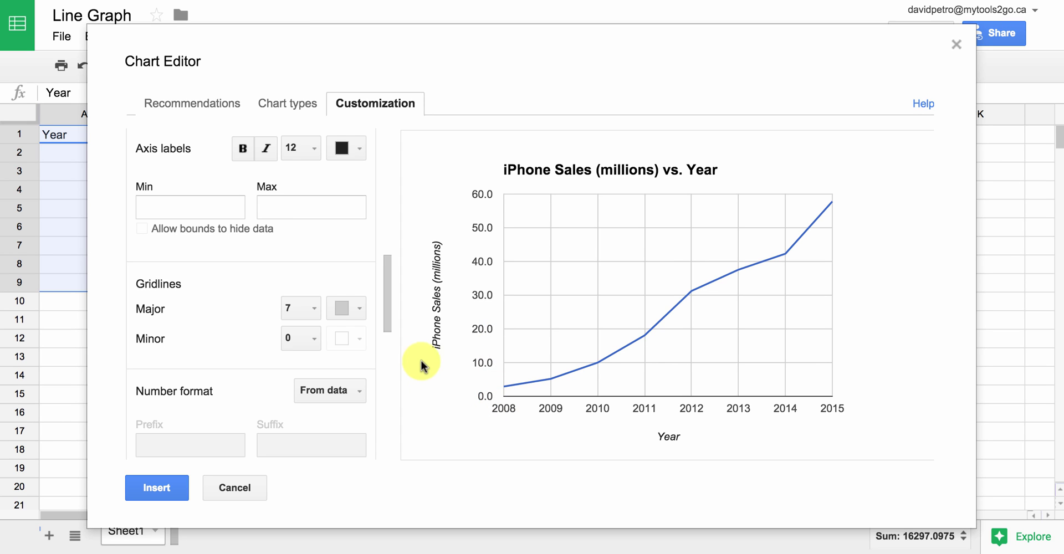
Set the point size of the iPhone Sales (millions) series to 7px.
{"action": "left_click_drag", "start_coordinate": [388, 312], "coordinate": [394, 391]}
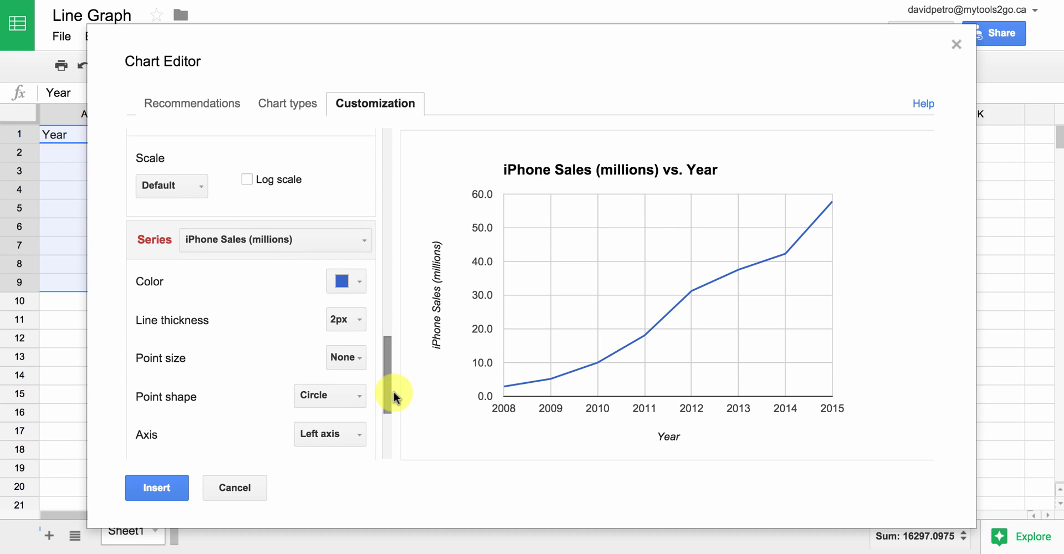
{"action": "left_click", "coordinate": [200, 190]}
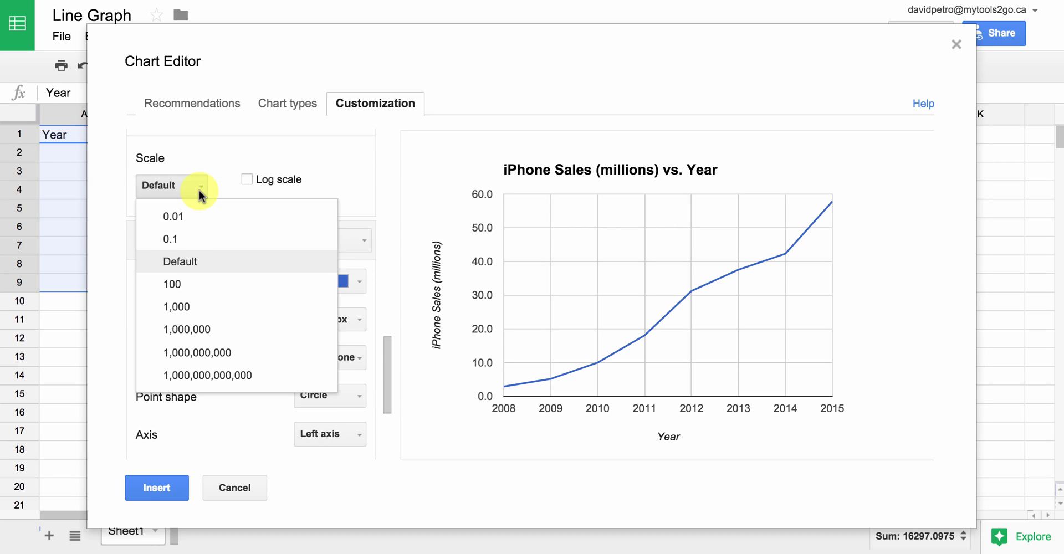
{"action": "left_click", "coordinate": [198, 191]}
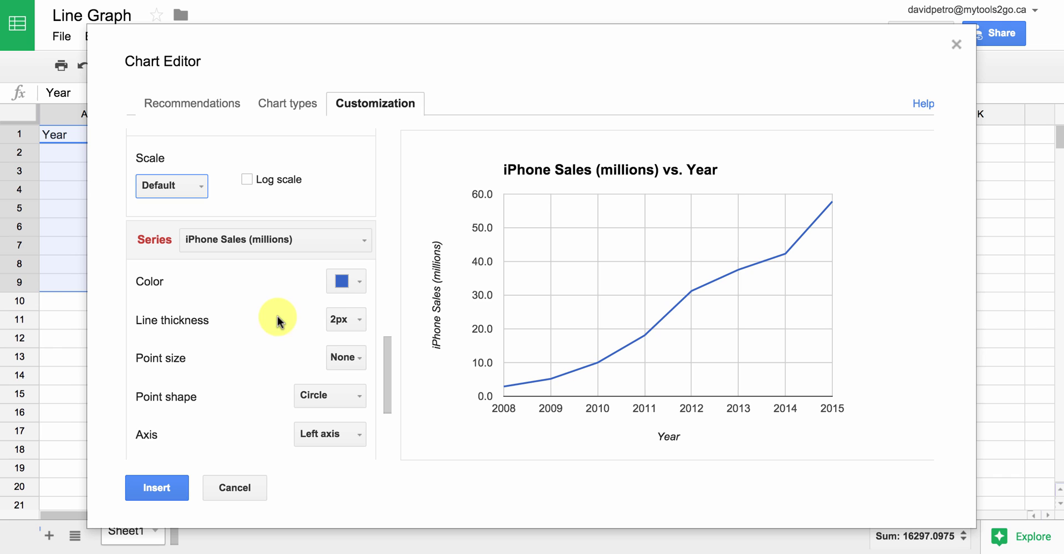
{"action": "left_click_drag", "start_coordinate": [387, 372], "coordinate": [388, 399]}
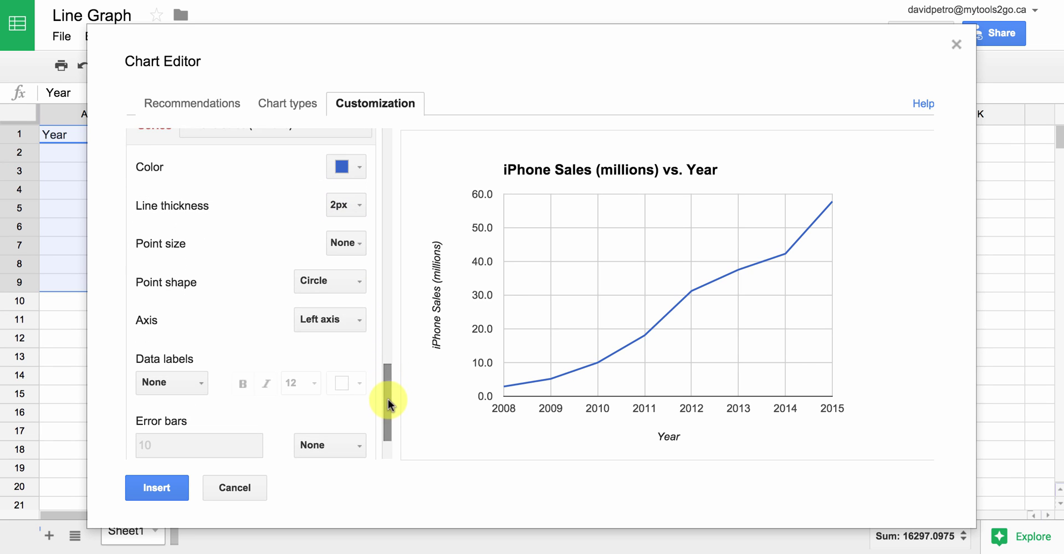
{"action": "left_click", "coordinate": [358, 243]}
{"action": "left_click", "coordinate": [362, 317]}
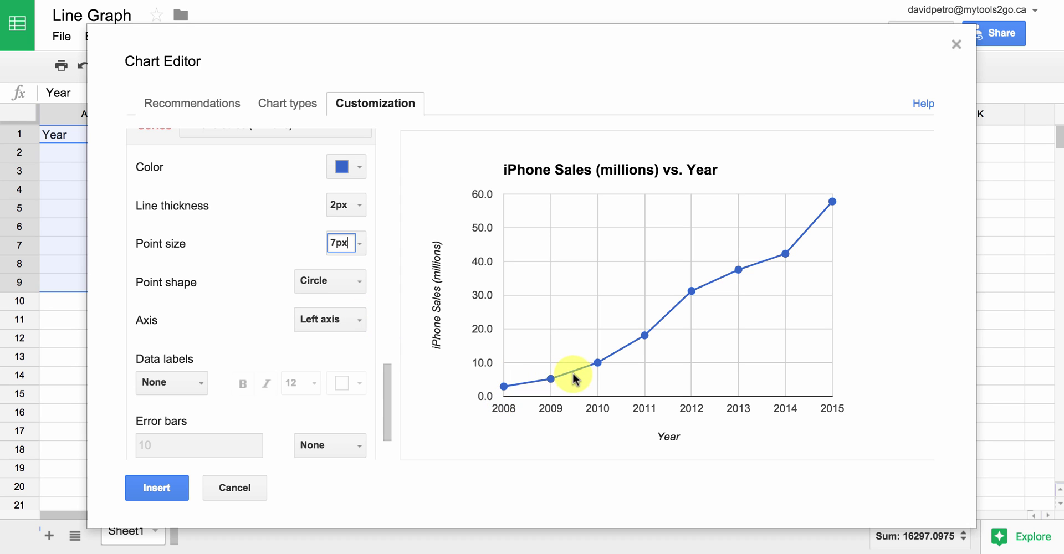
{"action": "mouse_move", "coordinate": [645, 339]}
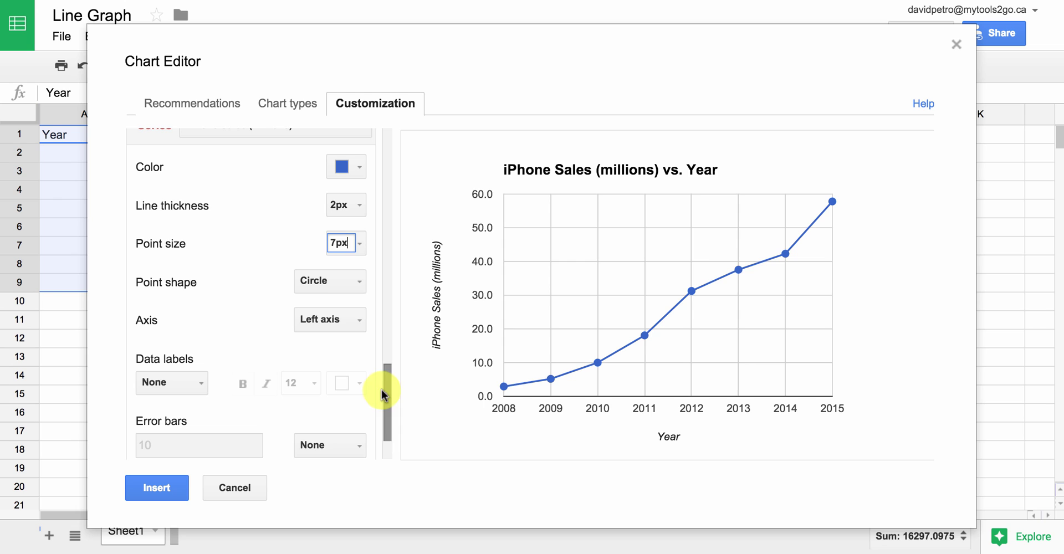
Set the series' data labels to Value.
{"action": "left_click_drag", "start_coordinate": [388, 375], "coordinate": [388, 394]}
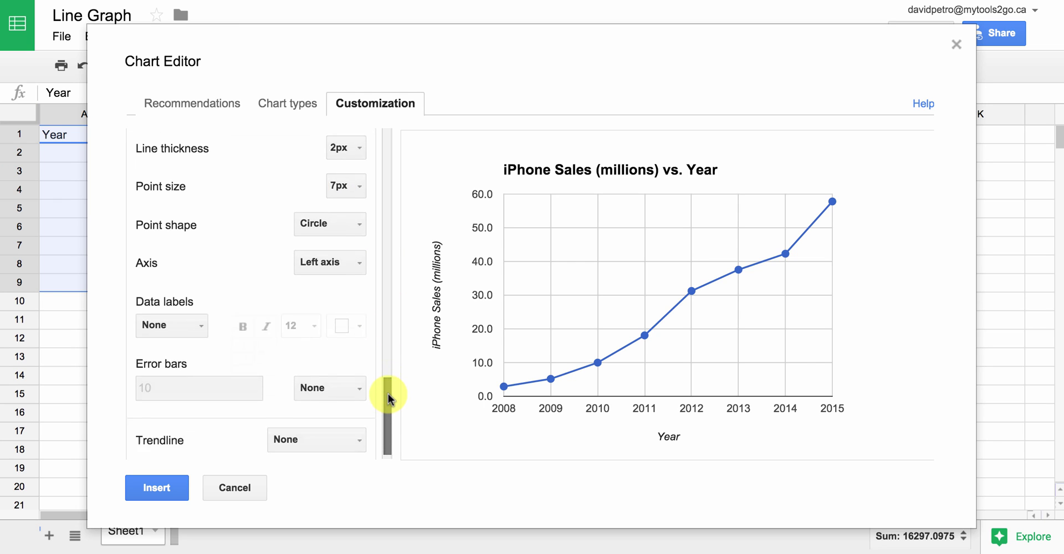
{"action": "left_click", "coordinate": [195, 316]}
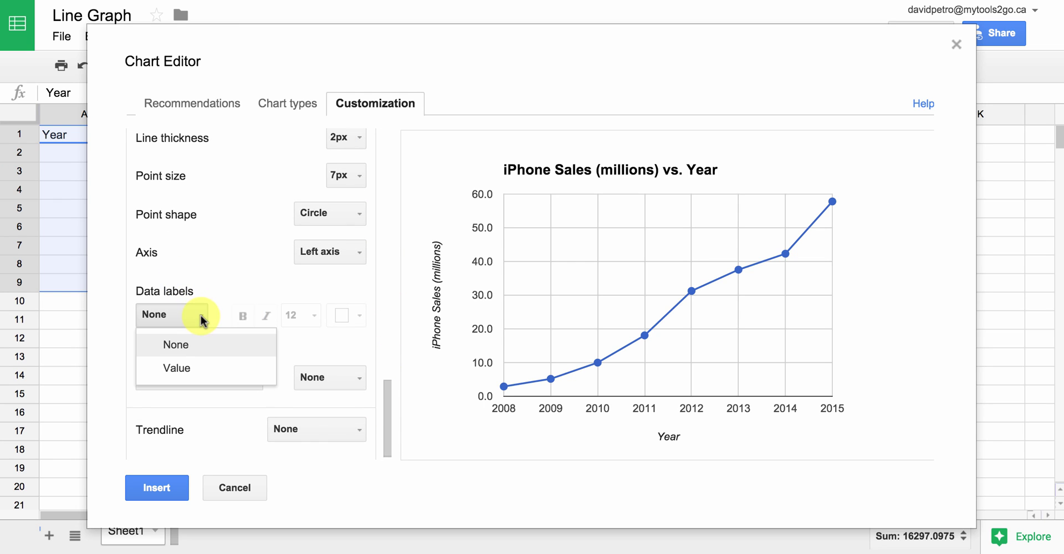
{"action": "left_click", "coordinate": [199, 370]}
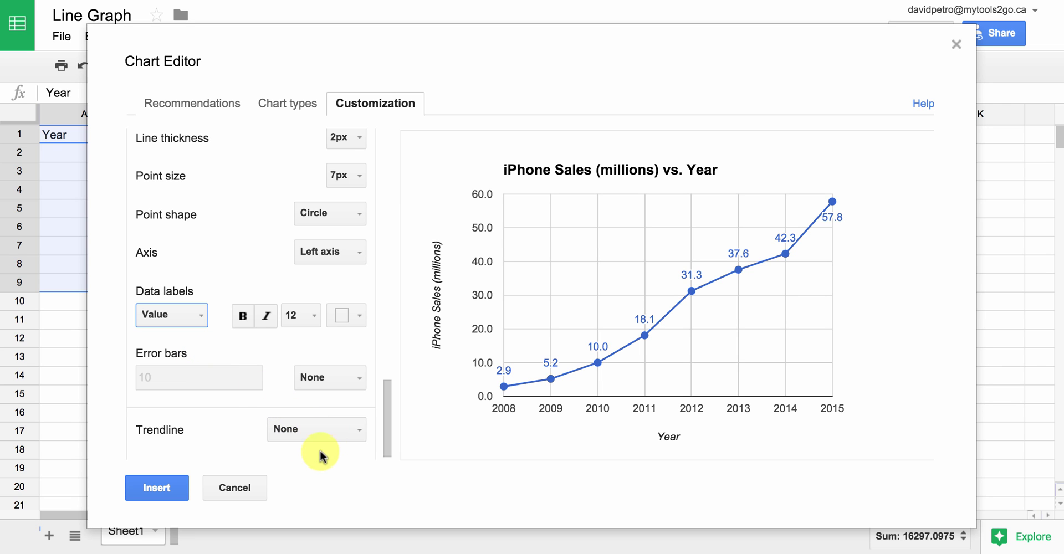
Insert the finished chart into the sheet and move it beside the data table, over columns D to I.
{"action": "left_click", "coordinate": [171, 488]}
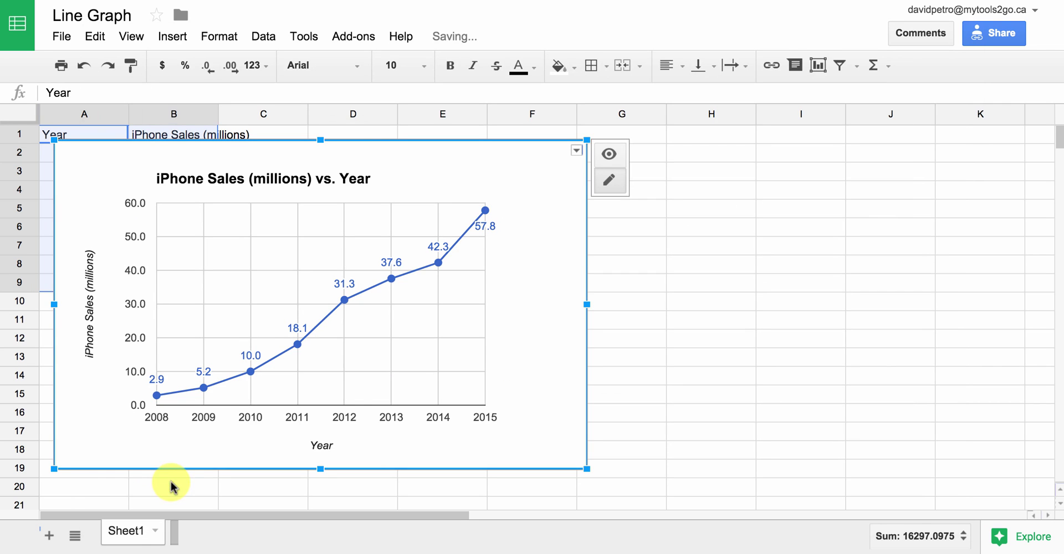
{"action": "left_click_drag", "start_coordinate": [386, 171], "coordinate": [626, 172]}
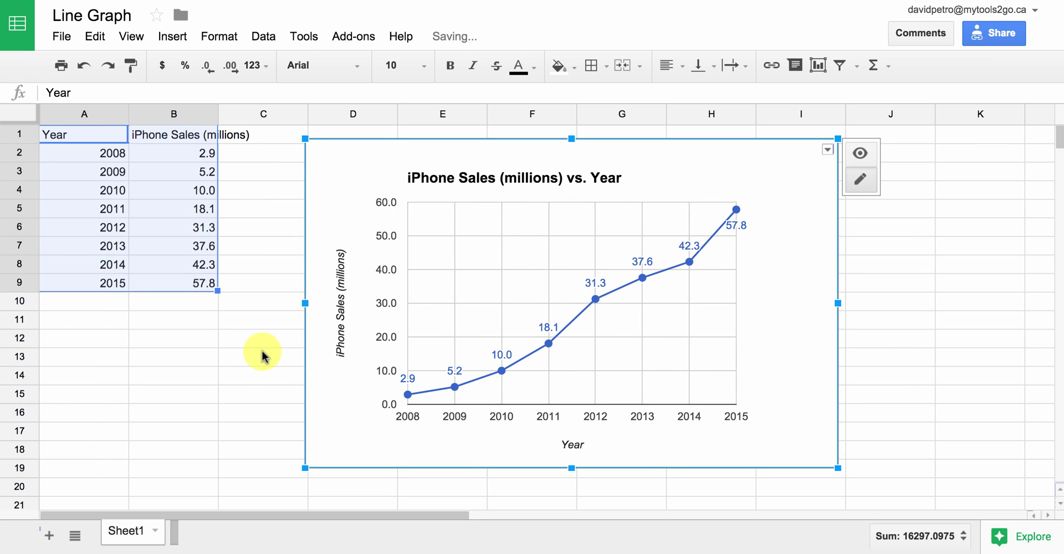